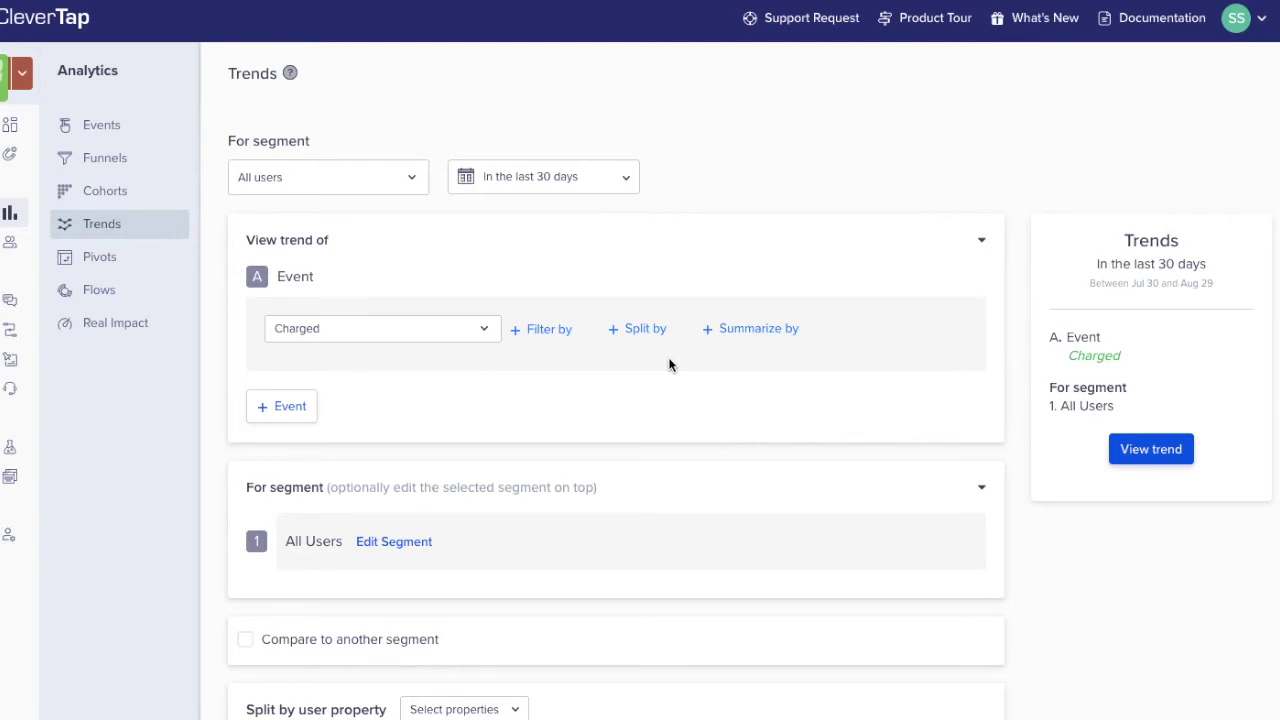
Review the Charged event's daily trend by event count, unique users, events per user and Active %
{"action": "scroll", "coordinate": [670, 364], "scroll_direction": "down", "scroll_amount": 7}
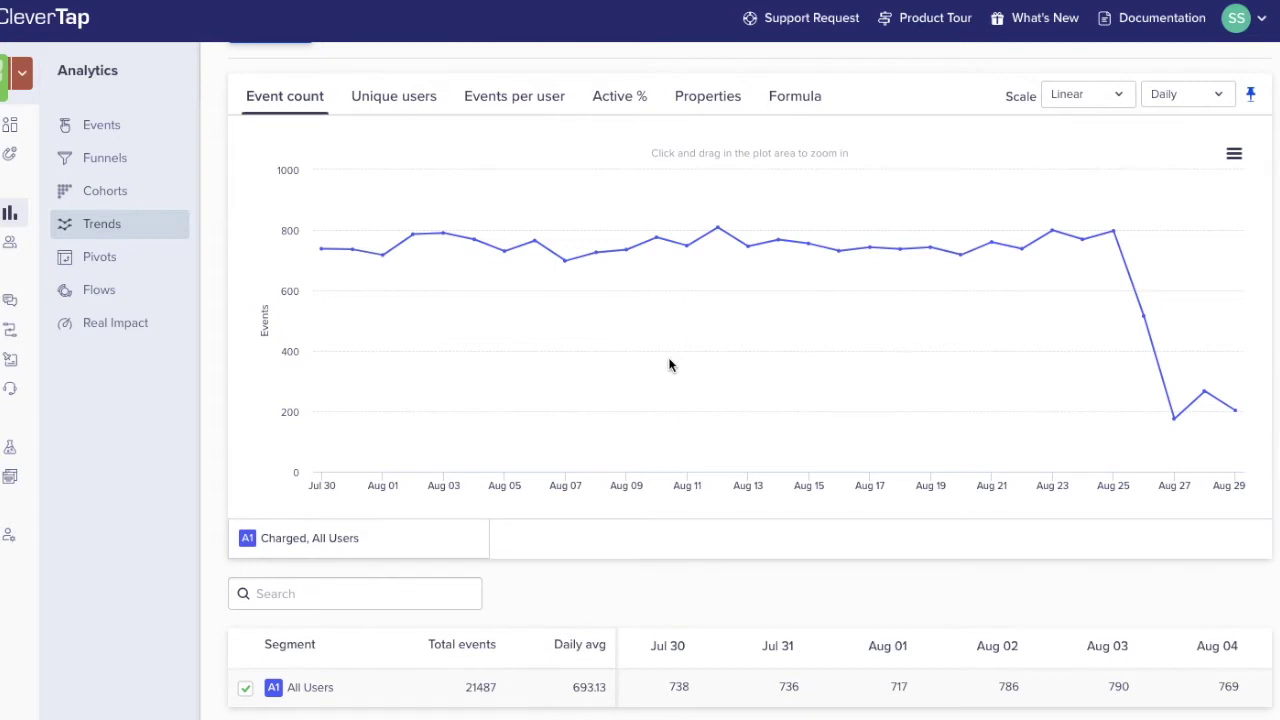
{"action": "left_click", "coordinate": [393, 96]}
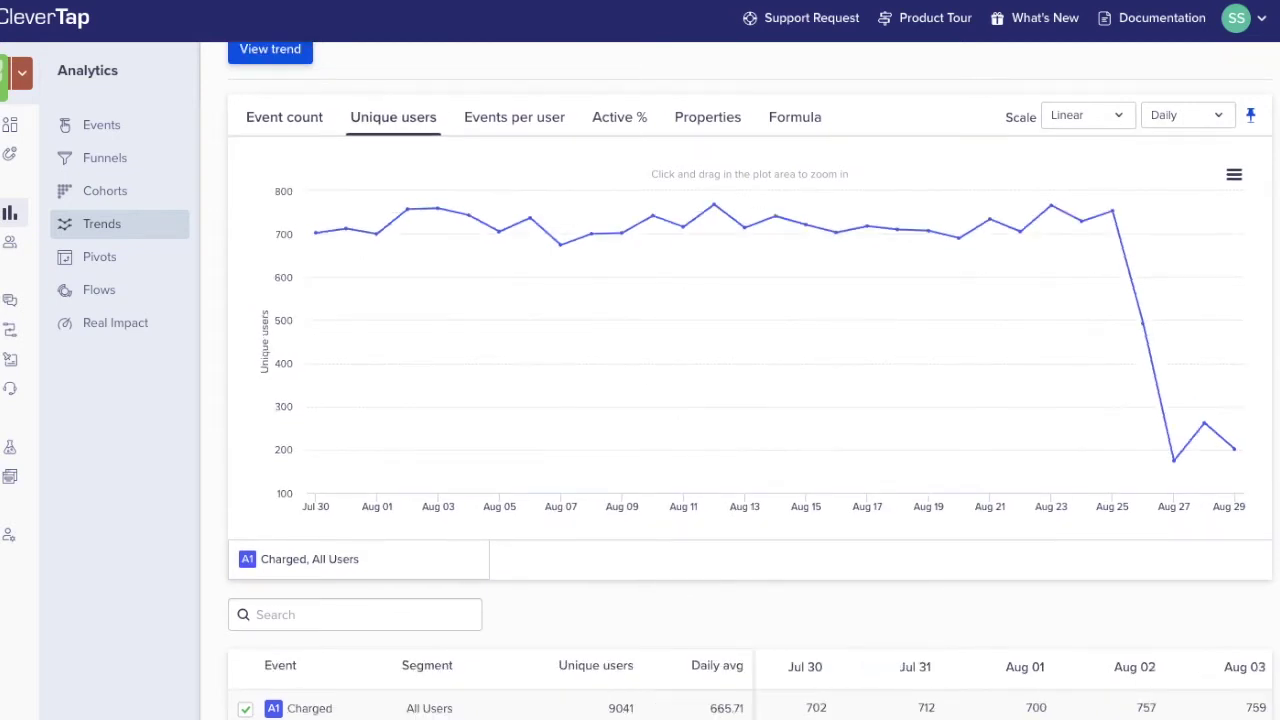
{"action": "left_click", "coordinate": [514, 117]}
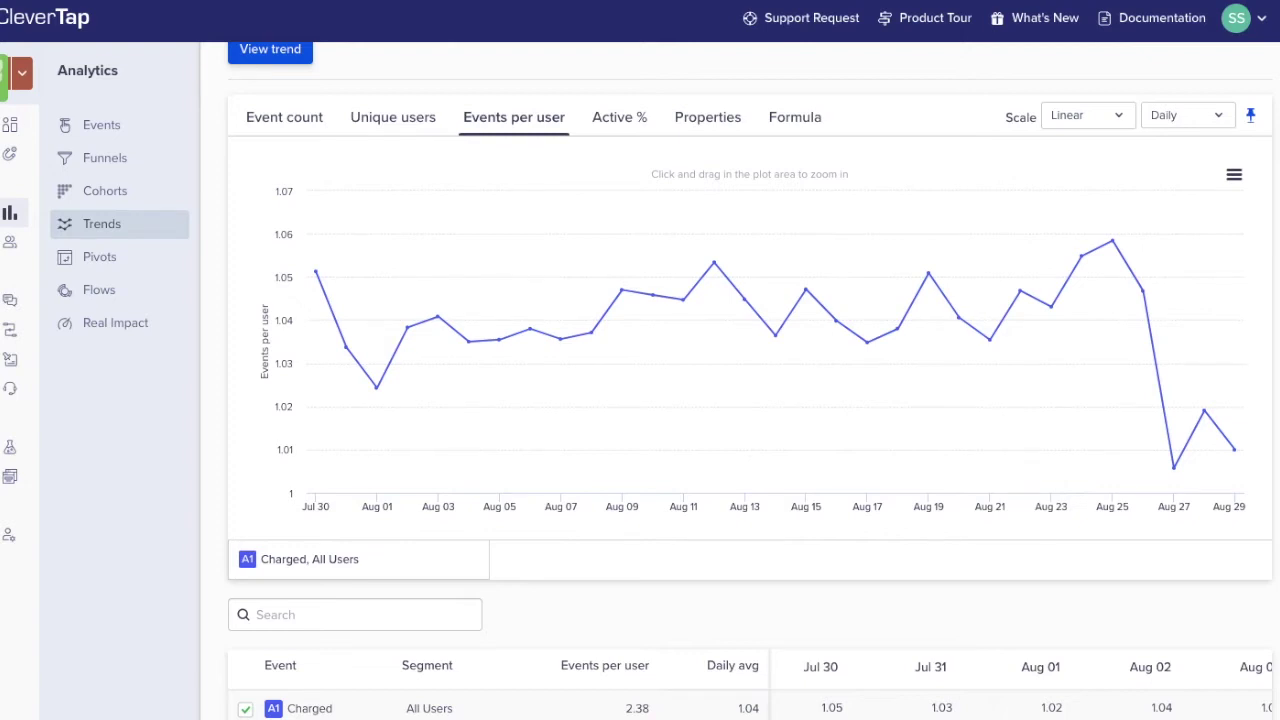
{"action": "left_click", "coordinate": [619, 117]}
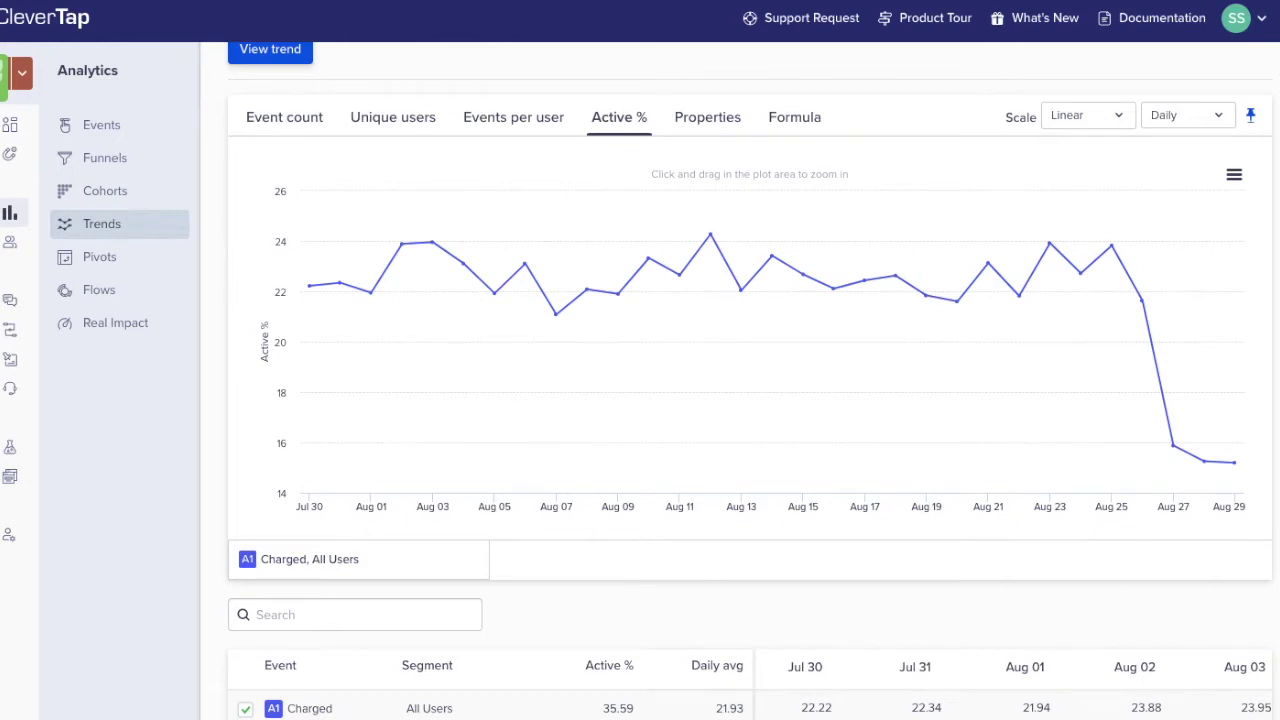
Examine the event count trends for Product Viewed against Charged, and for Product Viewed split by category
{"action": "scroll", "coordinate": [640, 380], "scroll_direction": "up", "scroll_amount": 5}
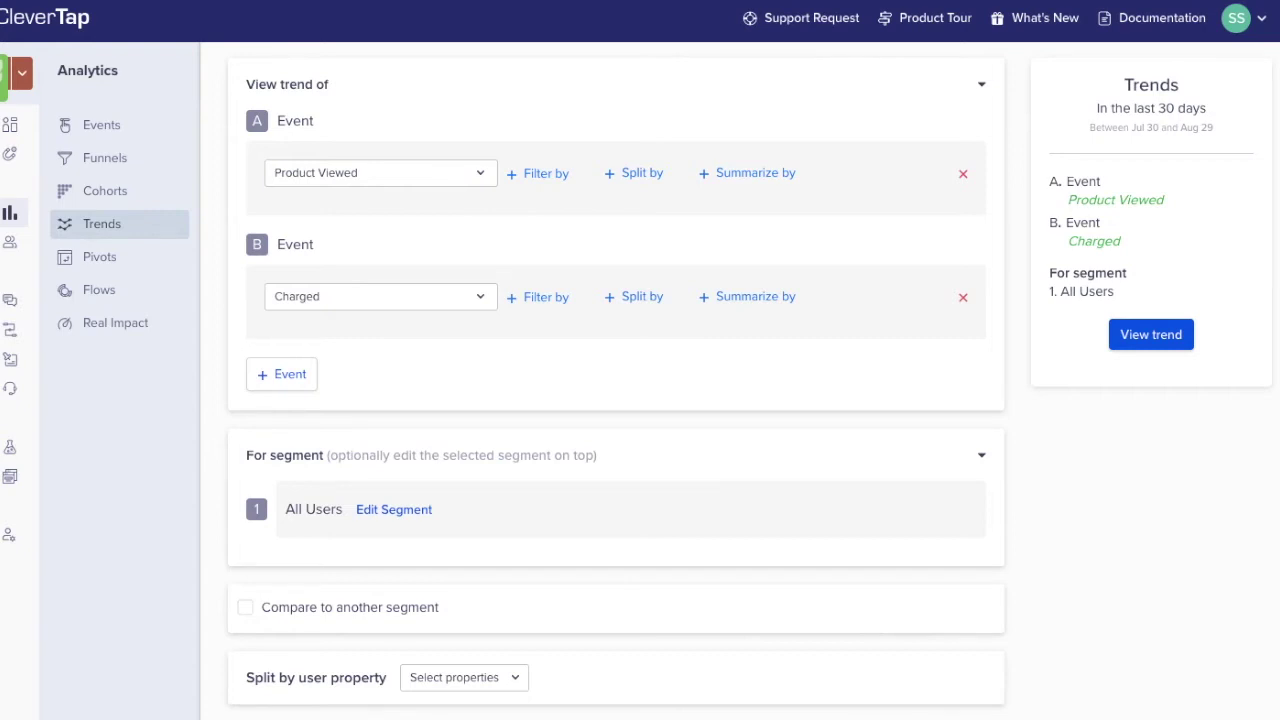
{"action": "scroll", "coordinate": [781, 145], "scroll_direction": "down", "scroll_amount": 7}
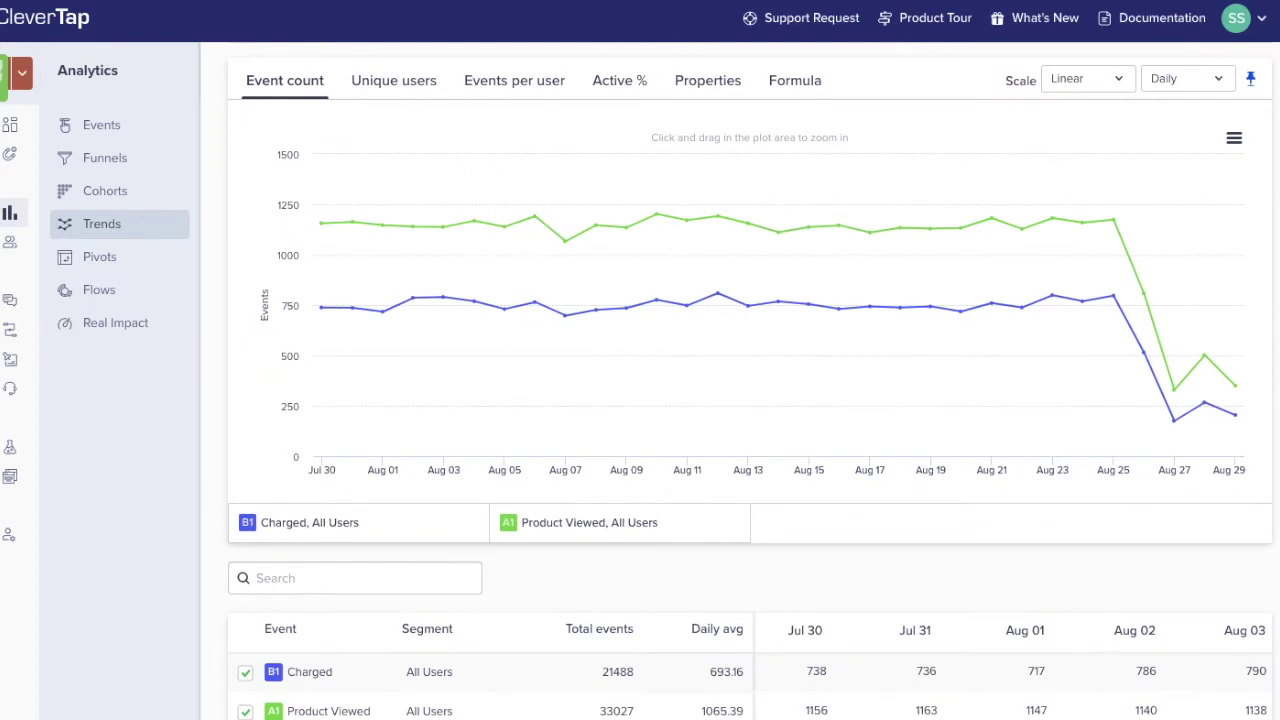
{"action": "scroll", "coordinate": [640, 380], "scroll_direction": "up", "scroll_amount": 7}
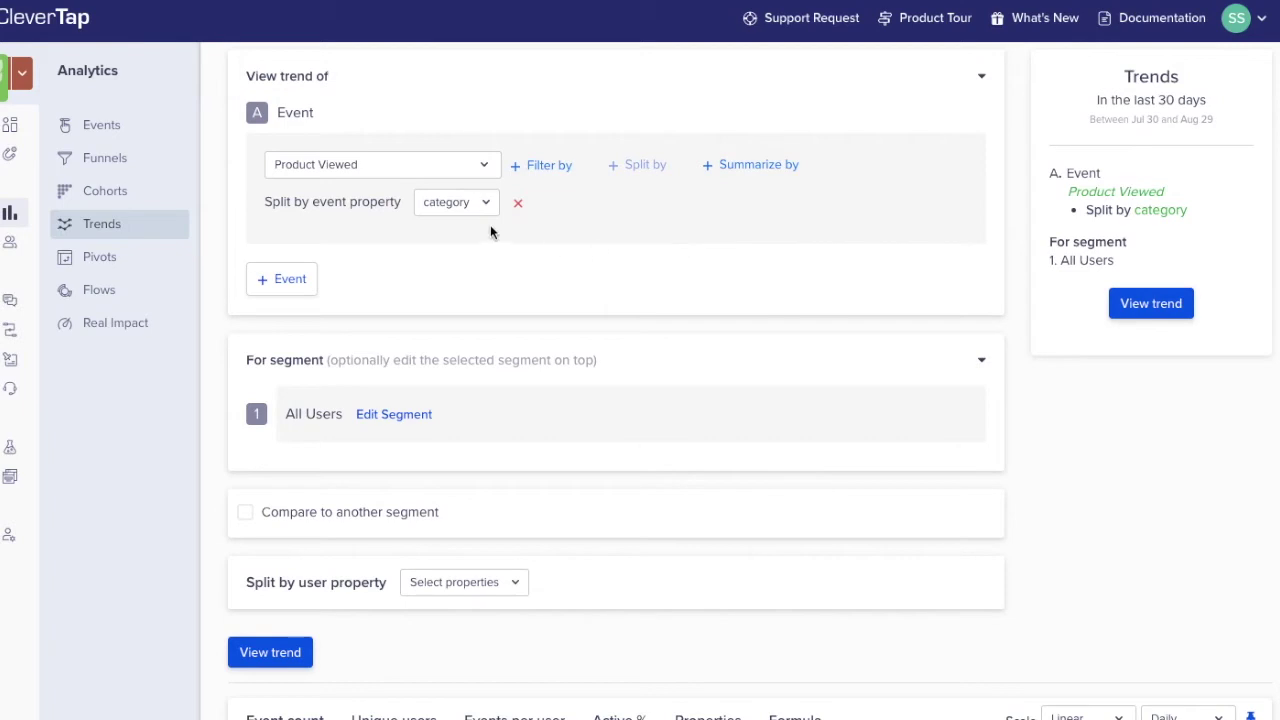
{"action": "scroll", "coordinate": [490, 232], "scroll_direction": "down", "scroll_amount": 6}
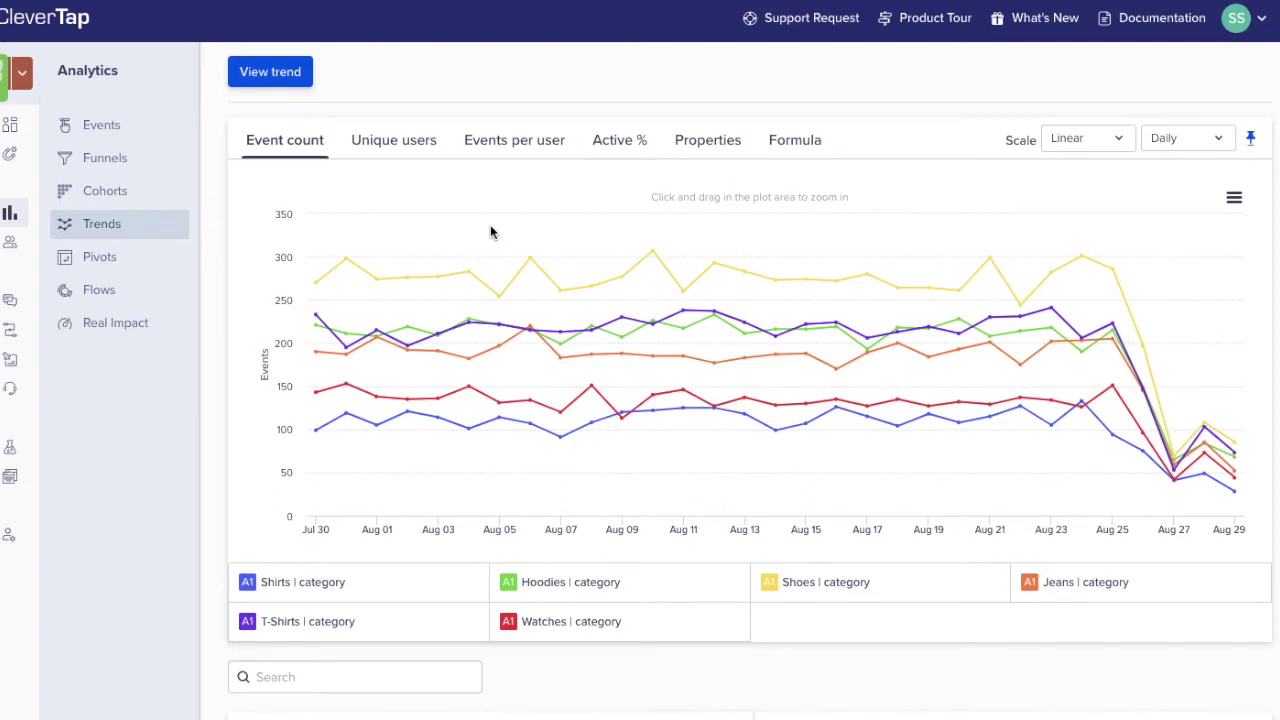
Review the event trend split by the Customer Type user property and the Charged event summarized by Amount
{"action": "scroll", "coordinate": [736, 380], "scroll_direction": "up", "scroll_amount": 5}
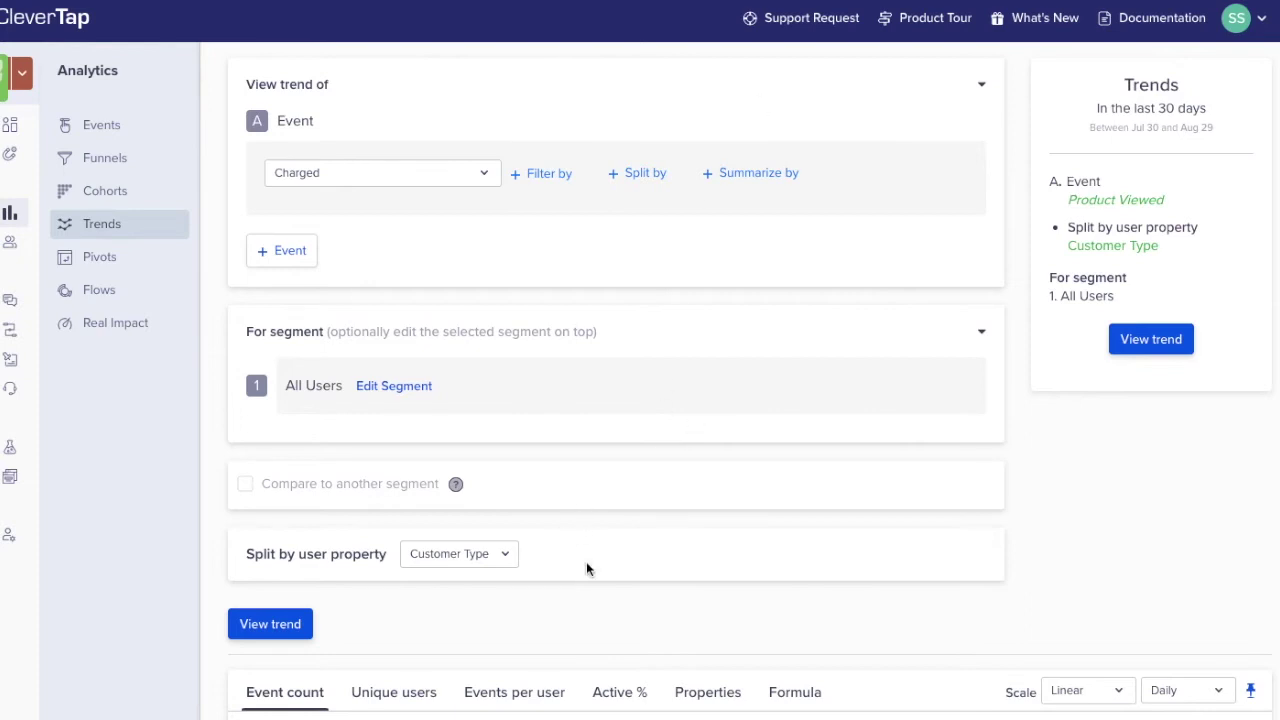
{"action": "scroll", "coordinate": [587, 567], "scroll_direction": "down", "scroll_amount": 6}
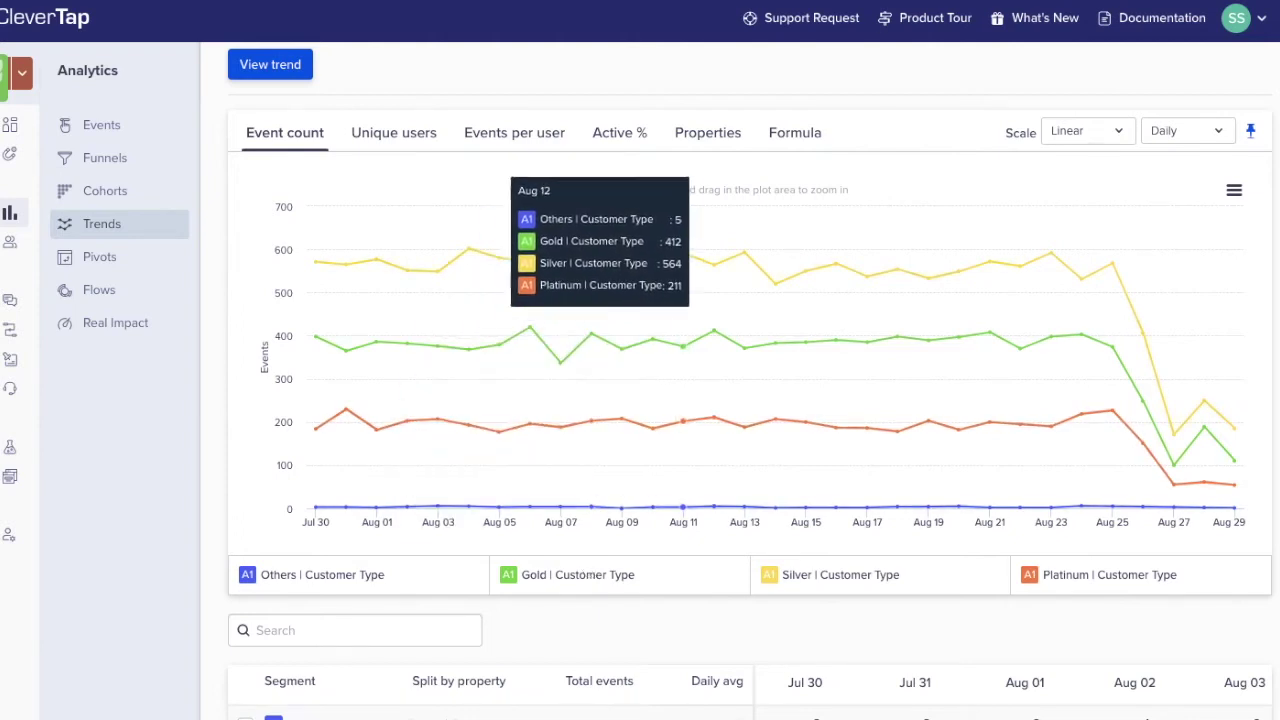
{"action": "scroll", "coordinate": [615, 400], "scroll_direction": "up", "scroll_amount": 6}
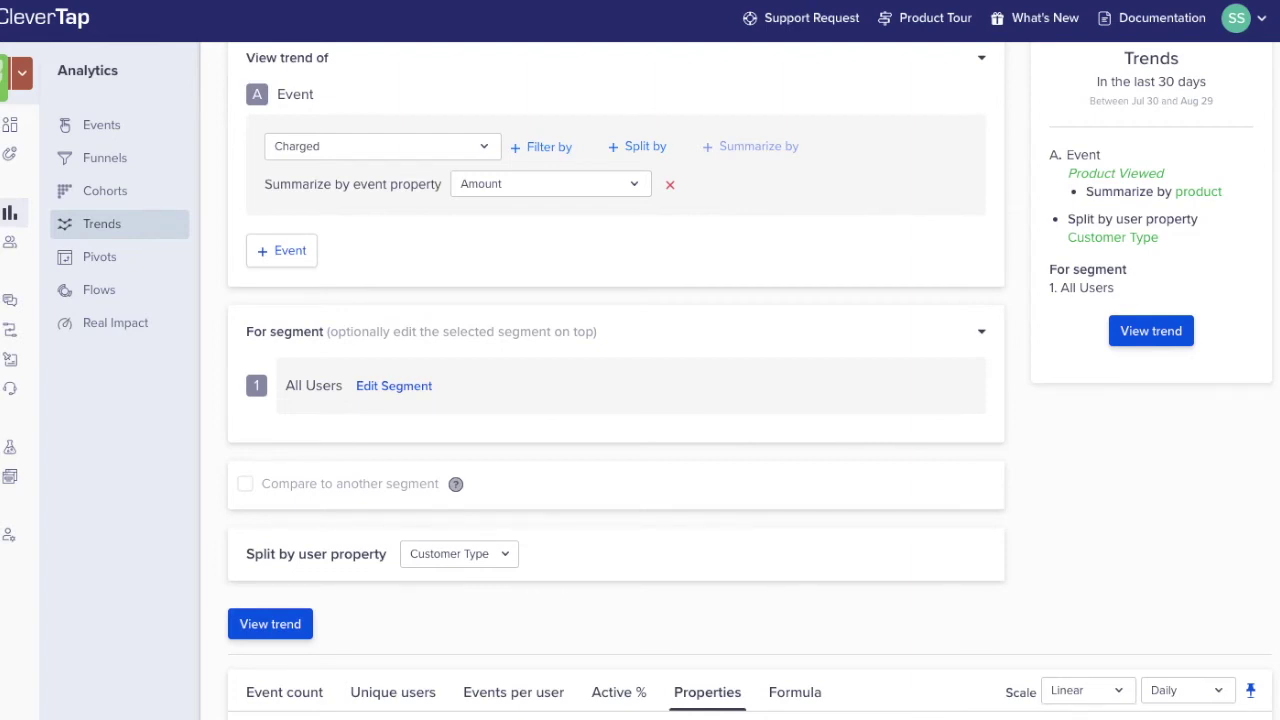
{"action": "scroll", "coordinate": [482, 184], "scroll_direction": "down", "scroll_amount": 5}
{"action": "left_click", "coordinate": [482, 184]}
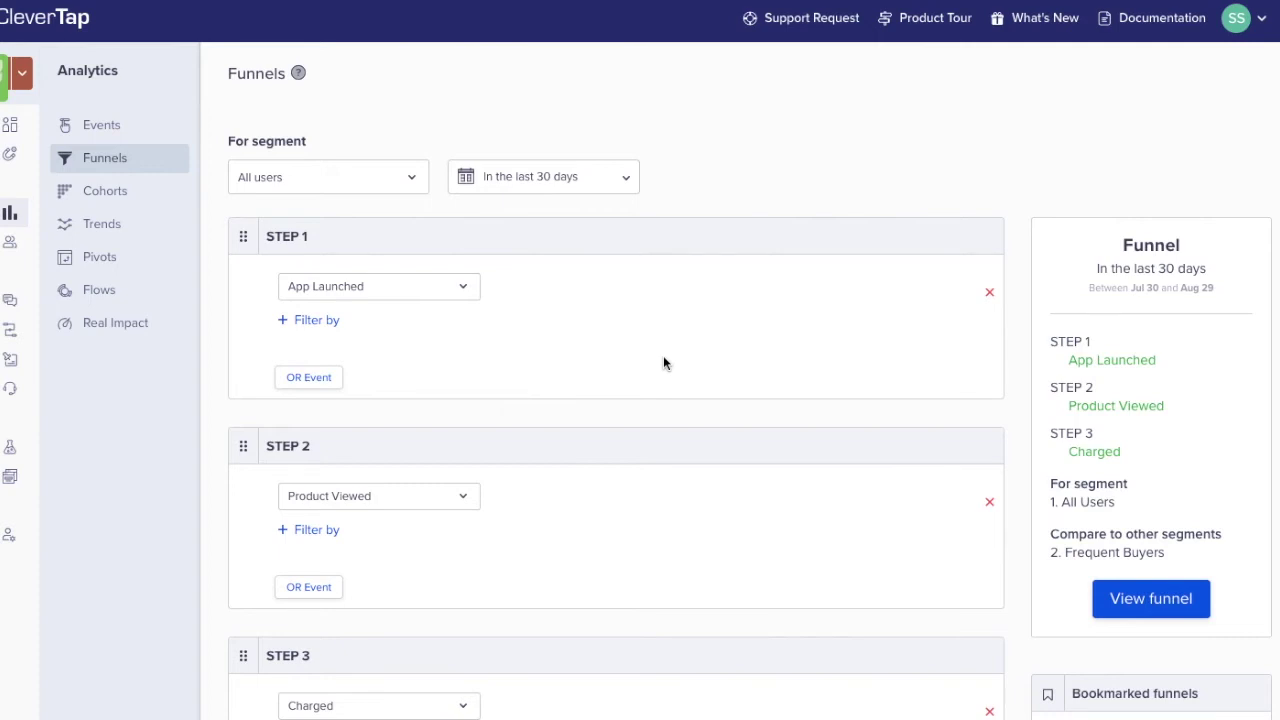
Review the funnel's event steps, conversion time and segments, and open the segment type choices for the Frequent Buyers comparison
{"action": "scroll", "coordinate": [664, 362], "scroll_direction": "down", "scroll_amount": 2}
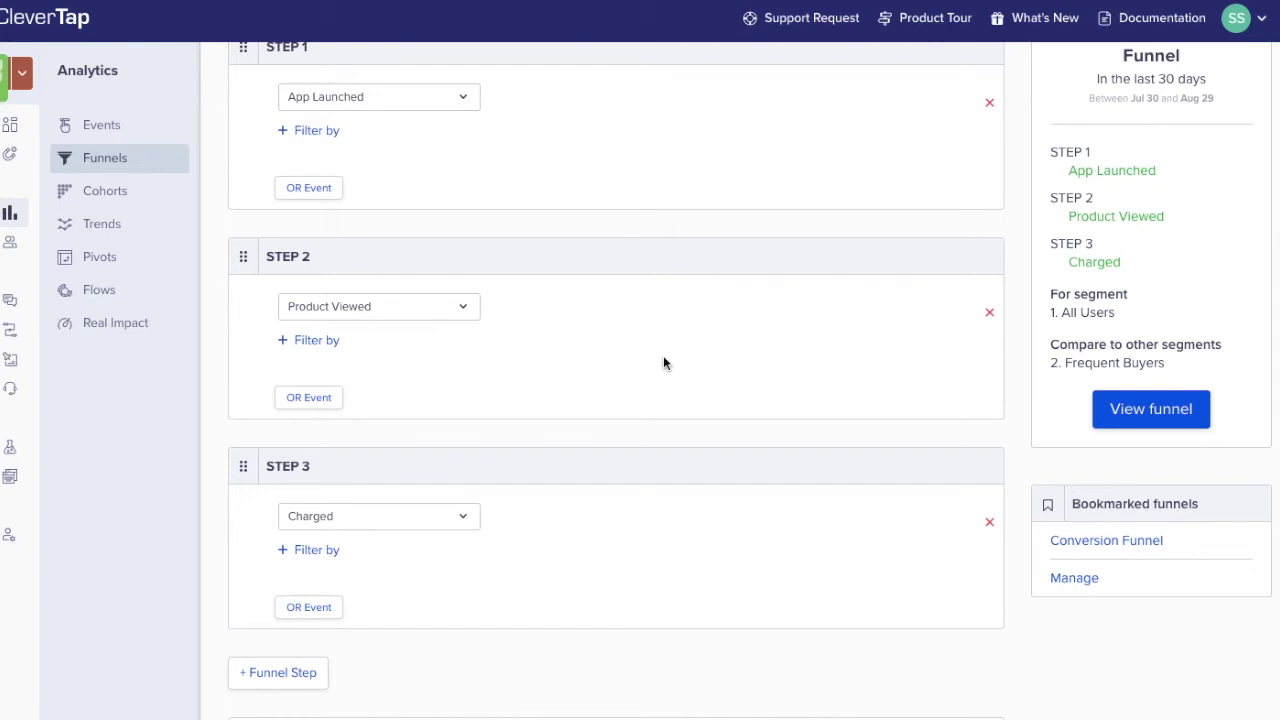
{"action": "scroll", "coordinate": [663, 357], "scroll_direction": "down", "scroll_amount": 6}
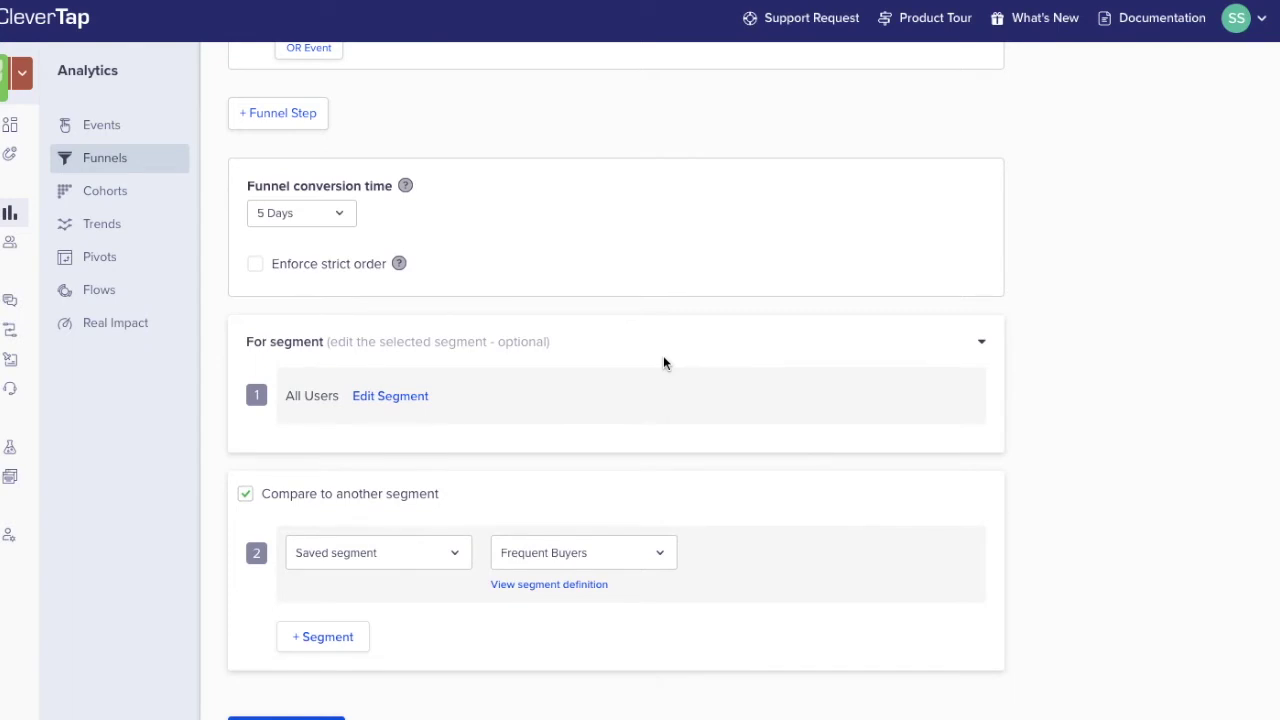
{"action": "left_click", "coordinate": [450, 562]}
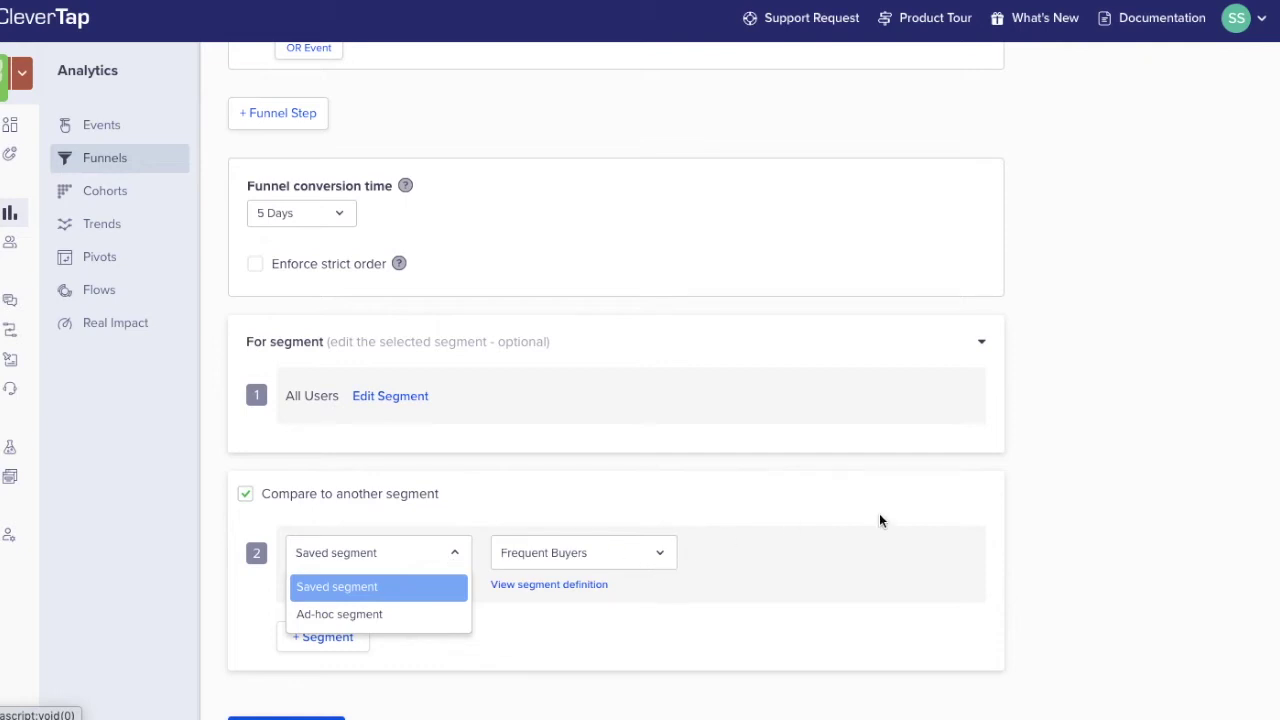
Examine the funnel conversion chart and table for All Users and Frequent Buyers, and the frequency of events between Step 2 and the next step
{"action": "scroll", "coordinate": [824, 555], "scroll_direction": "down", "scroll_amount": 3}
{"action": "scroll", "coordinate": [824, 559], "scroll_direction": "down", "scroll_amount": 5}
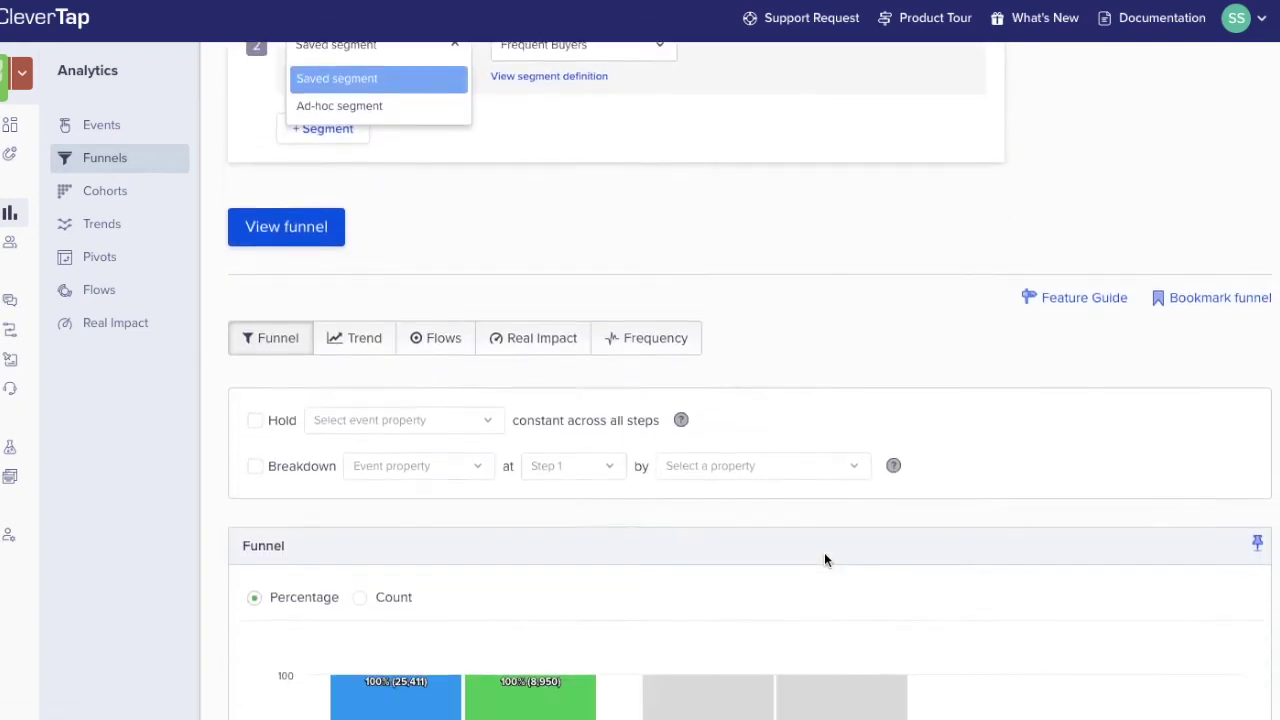
{"action": "scroll", "coordinate": [824, 553], "scroll_direction": "down", "scroll_amount": 2}
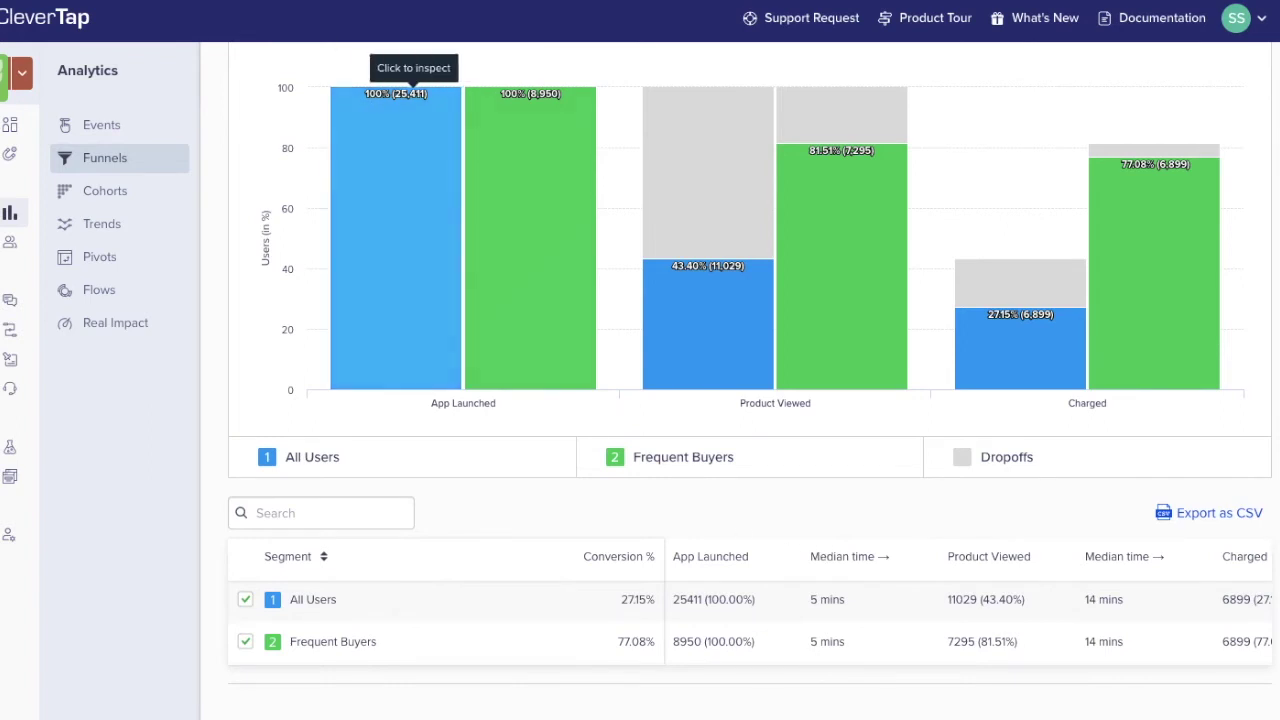
{"action": "scroll", "coordinate": [400, 100], "scroll_direction": "up", "scroll_amount": 8}
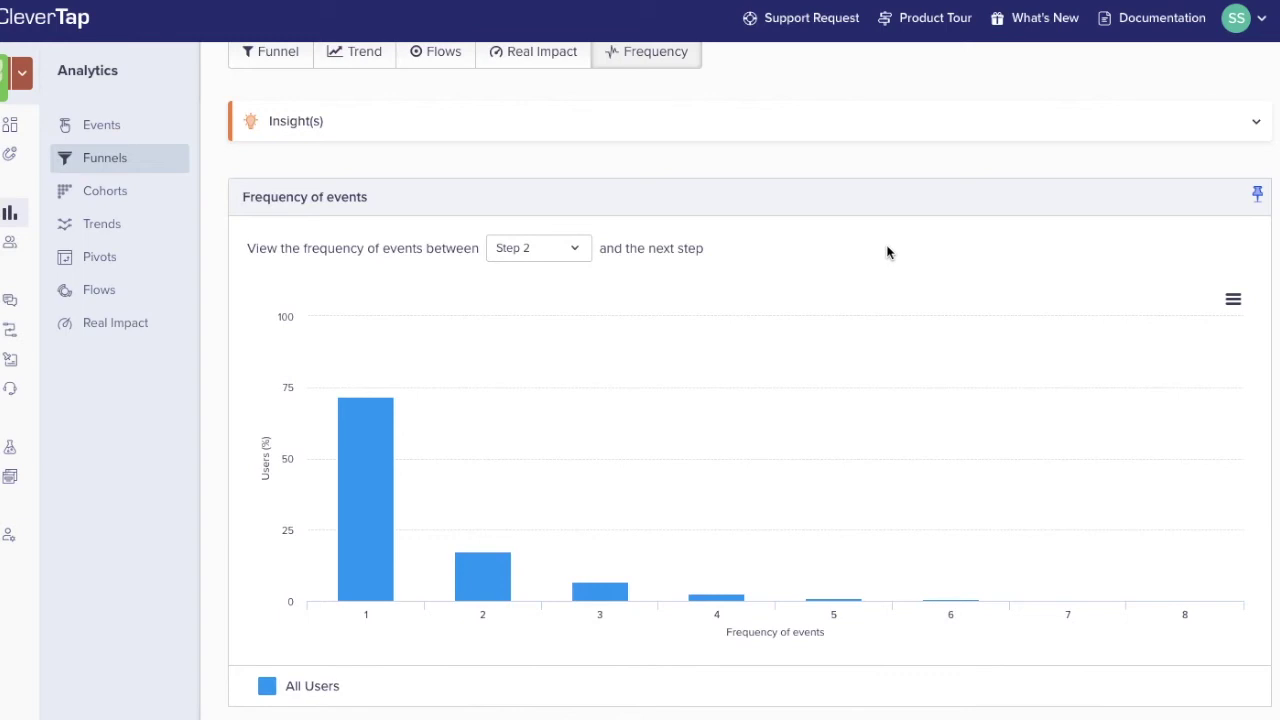
{"action": "mouse_move", "coordinate": [490, 596]}
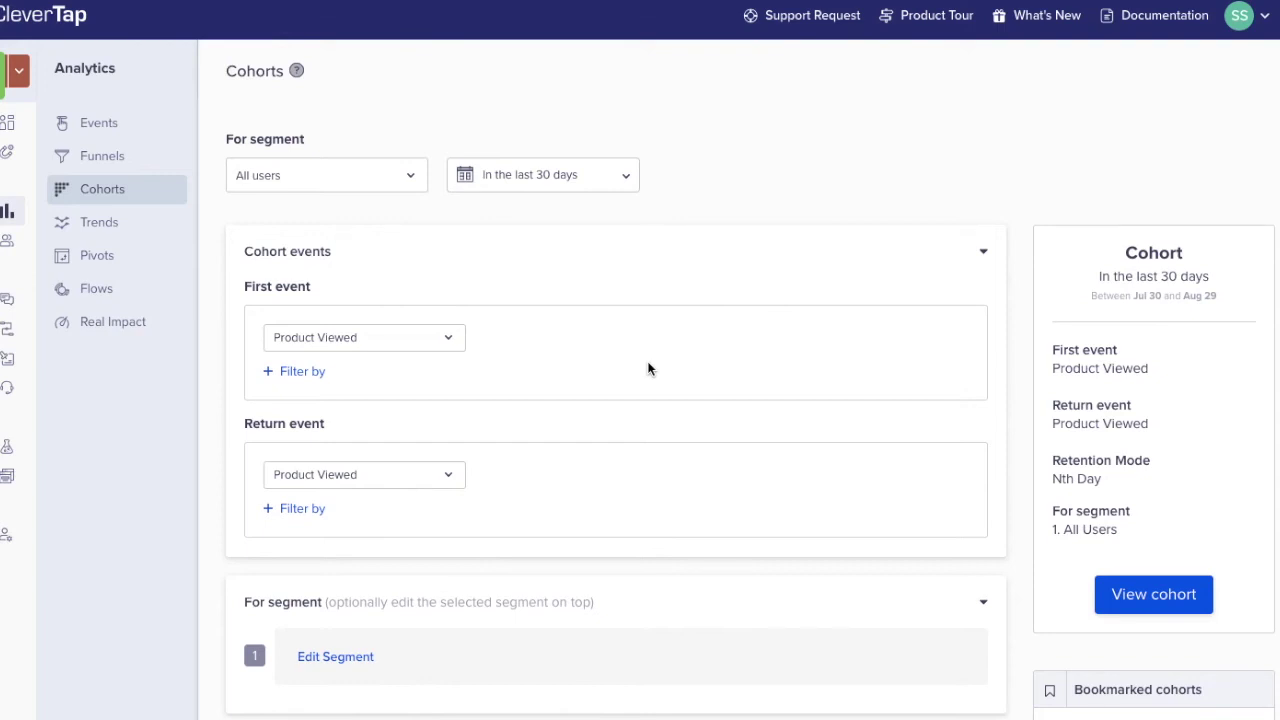
Set the Product Viewed cohort's retention mode to Unbounded and view its weekly cohort trend
{"action": "scroll", "coordinate": [648, 369], "scroll_direction": "down", "scroll_amount": 6}
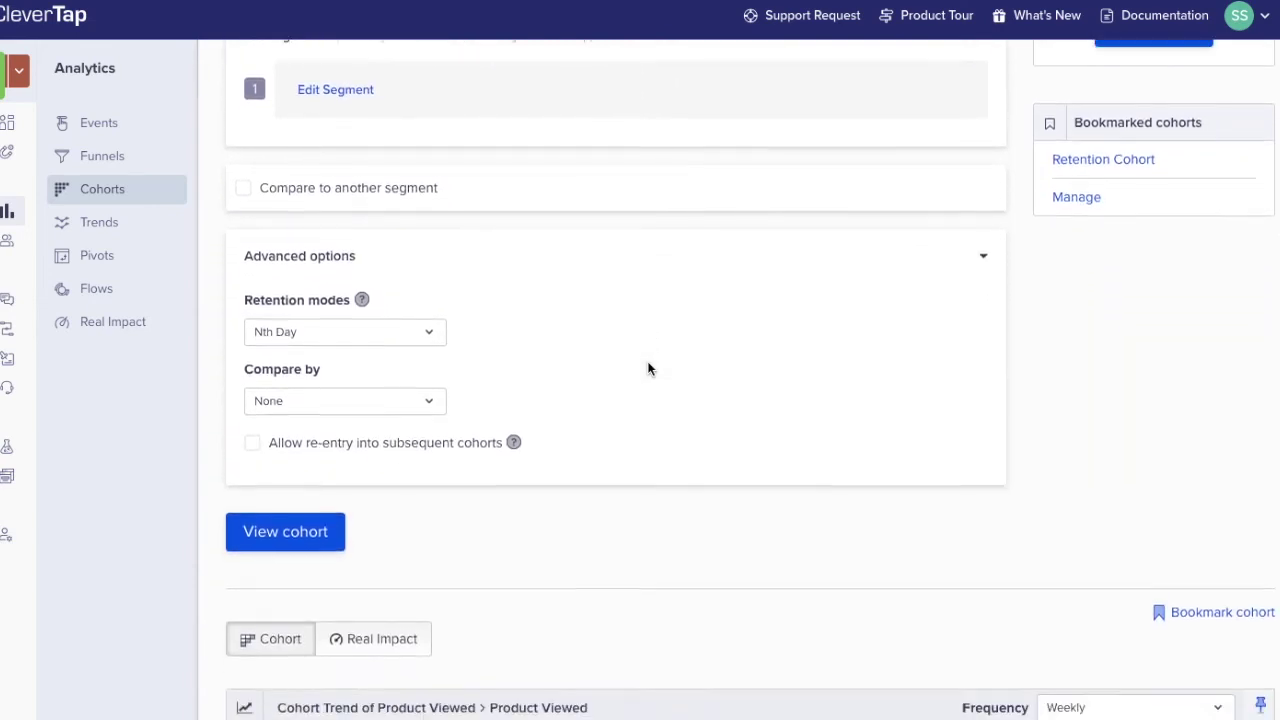
{"action": "left_click", "coordinate": [409, 291]}
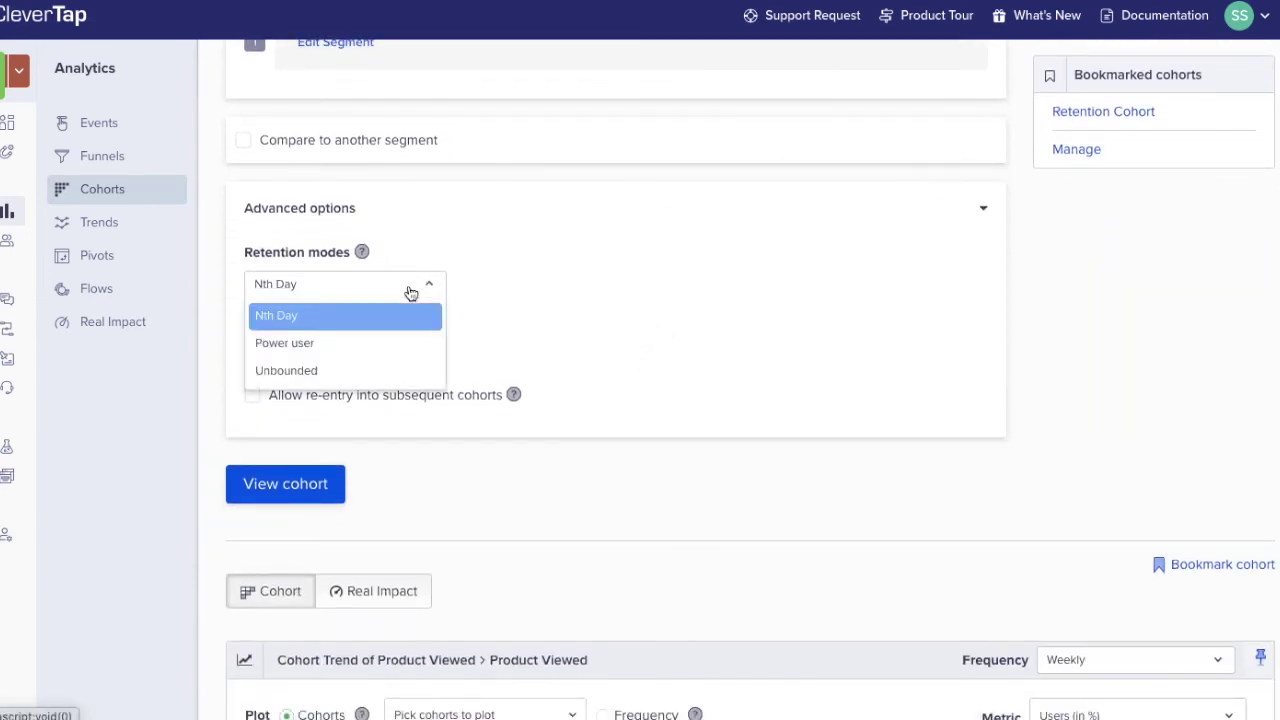
{"action": "left_click", "coordinate": [797, 518]}
{"action": "scroll", "coordinate": [797, 518], "scroll_direction": "down", "scroll_amount": 7}
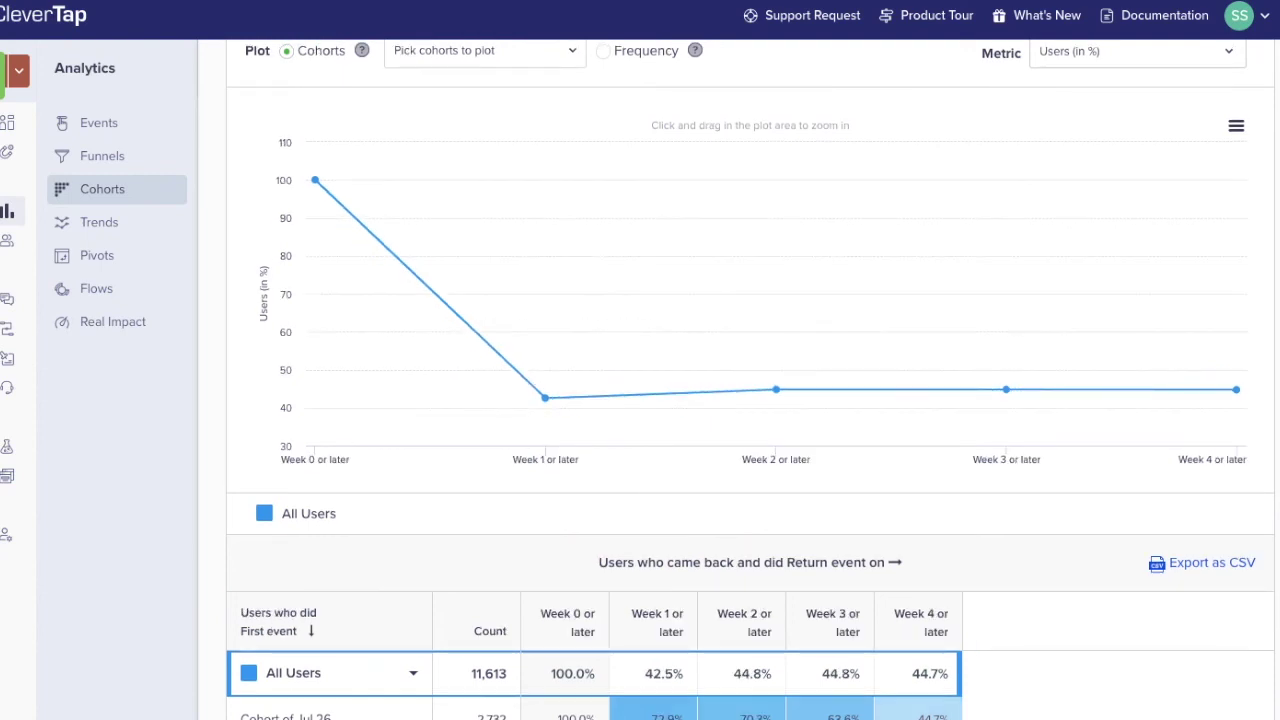
{"action": "scroll", "coordinate": [592, 282], "scroll_direction": "up", "scroll_amount": 5}
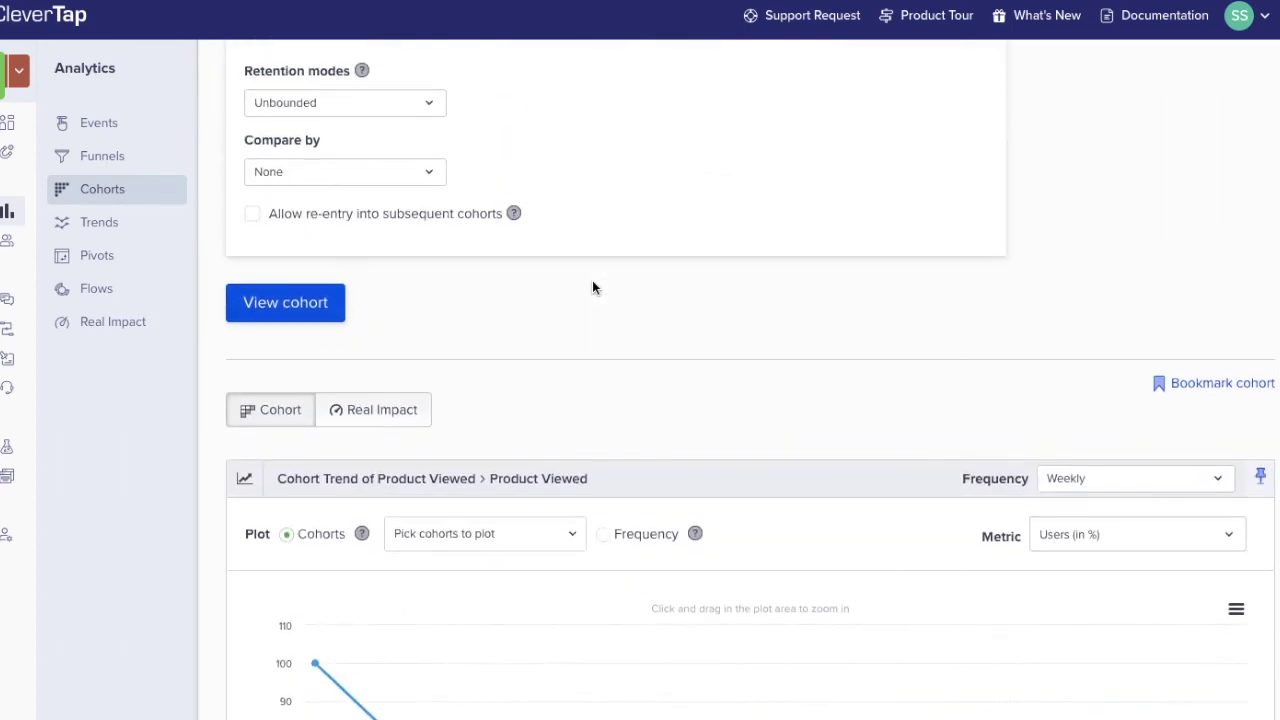
{"action": "scroll", "coordinate": [593, 288], "scroll_direction": "down", "scroll_amount": 5}
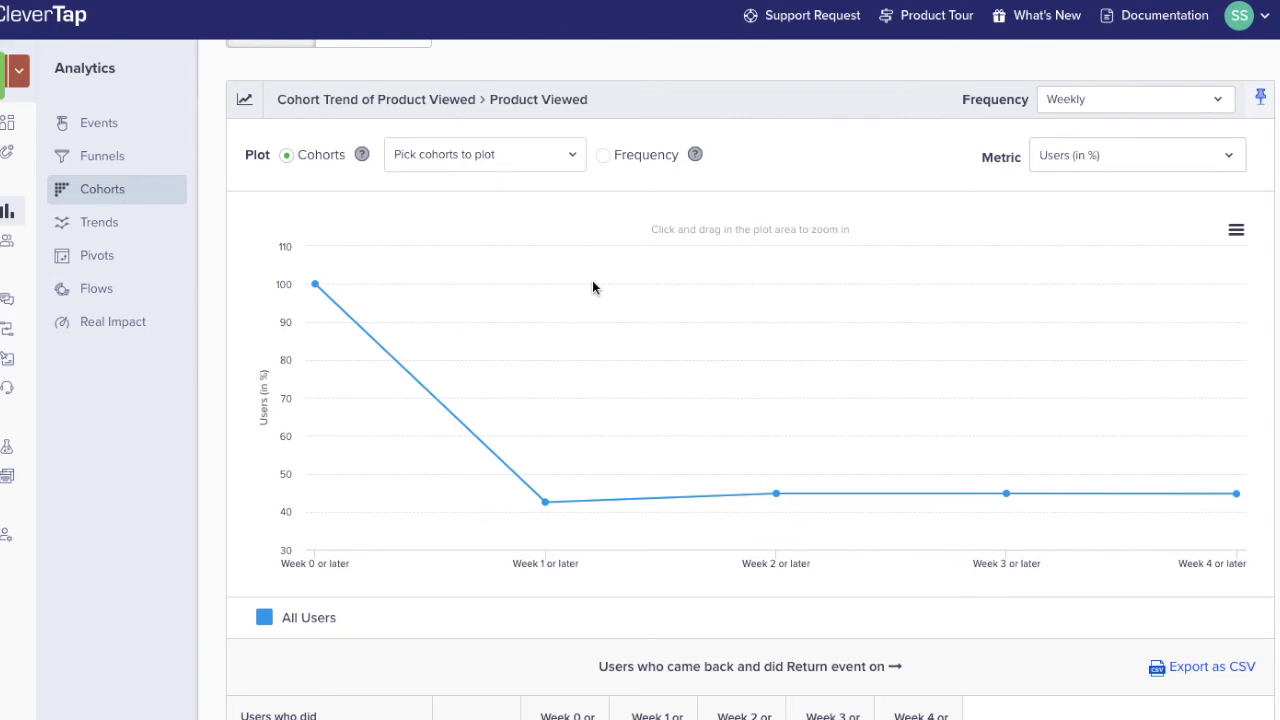
{"action": "scroll", "coordinate": [592, 282], "scroll_direction": "down", "scroll_amount": 1}
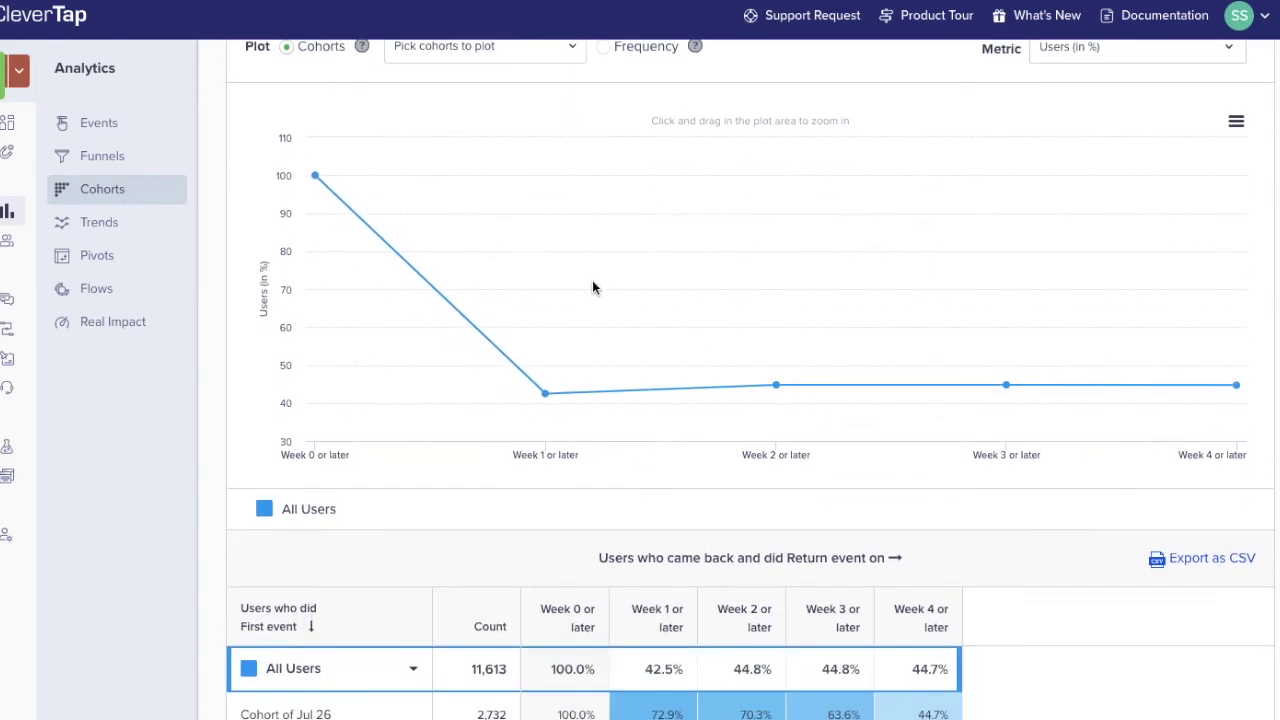
Review the Charged cohort's weekly trend and table in Power user retention mode
{"action": "scroll", "coordinate": [605, 298], "scroll_direction": "up", "scroll_amount": 5}
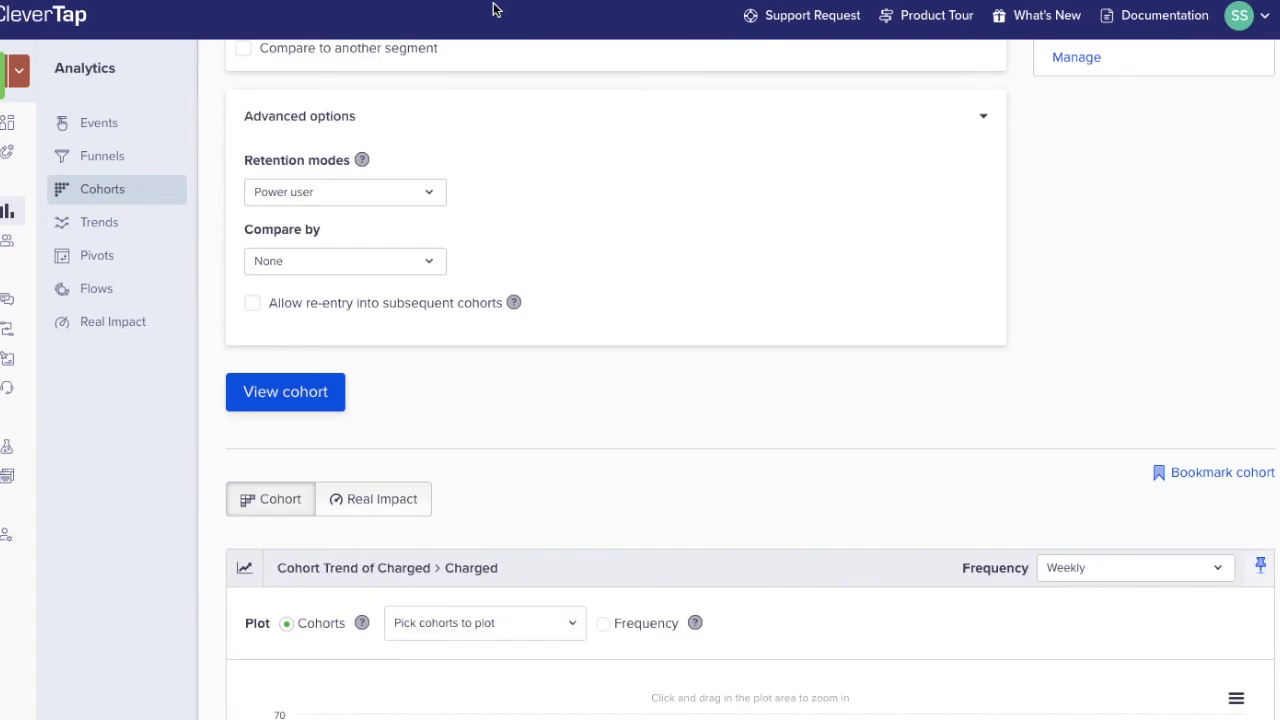
{"action": "scroll", "coordinate": [606, 300], "scroll_direction": "down", "scroll_amount": 5}
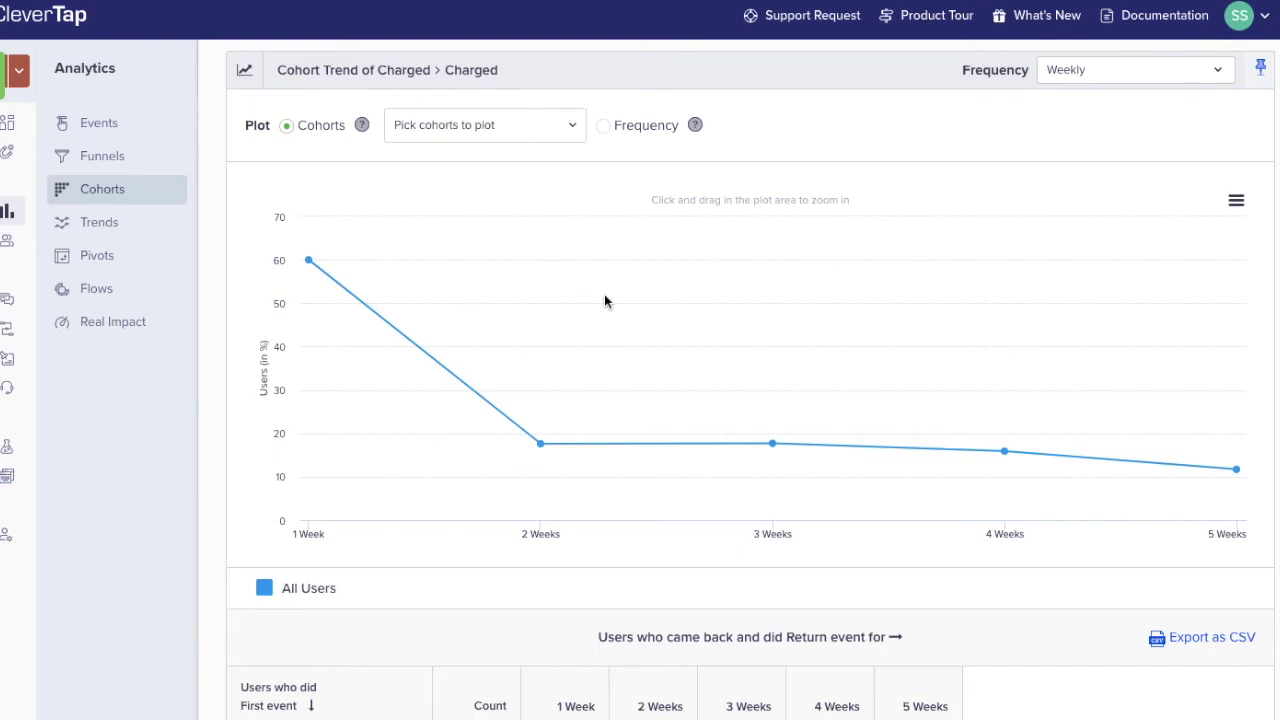
{"action": "scroll", "coordinate": [604, 300], "scroll_direction": "down", "scroll_amount": 3}
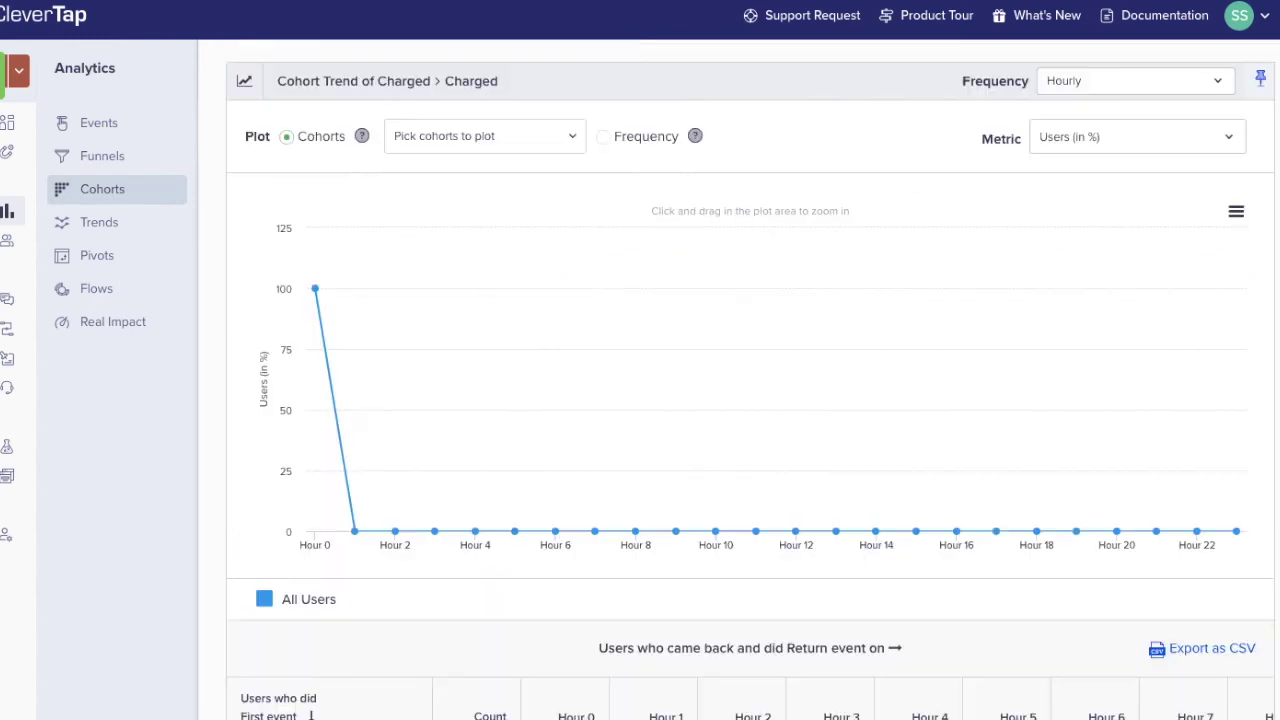
Try custom frequency brackets of 8, 23 and 60 days for the Charged cohort, cancel them and open the metric choices
{"action": "left_click", "coordinate": [1206, 84]}
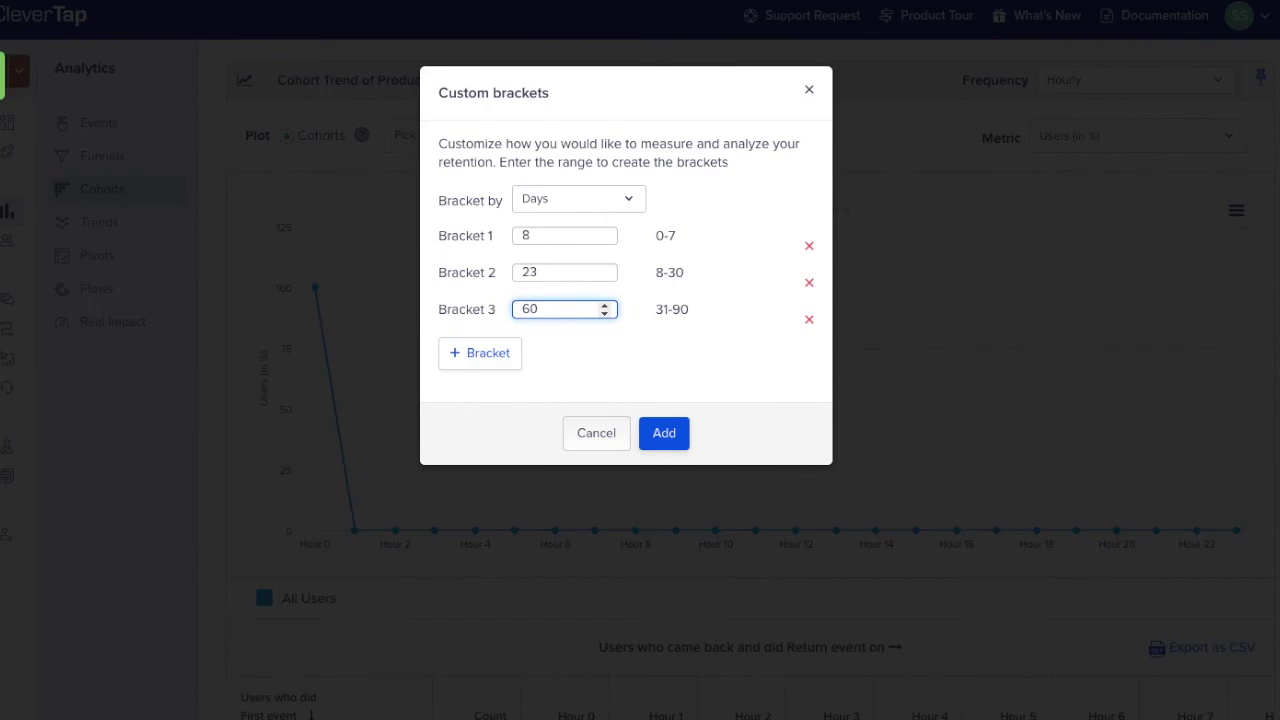
{"action": "key", "text": "Escape"}
{"action": "left_click", "coordinate": [1228, 140]}
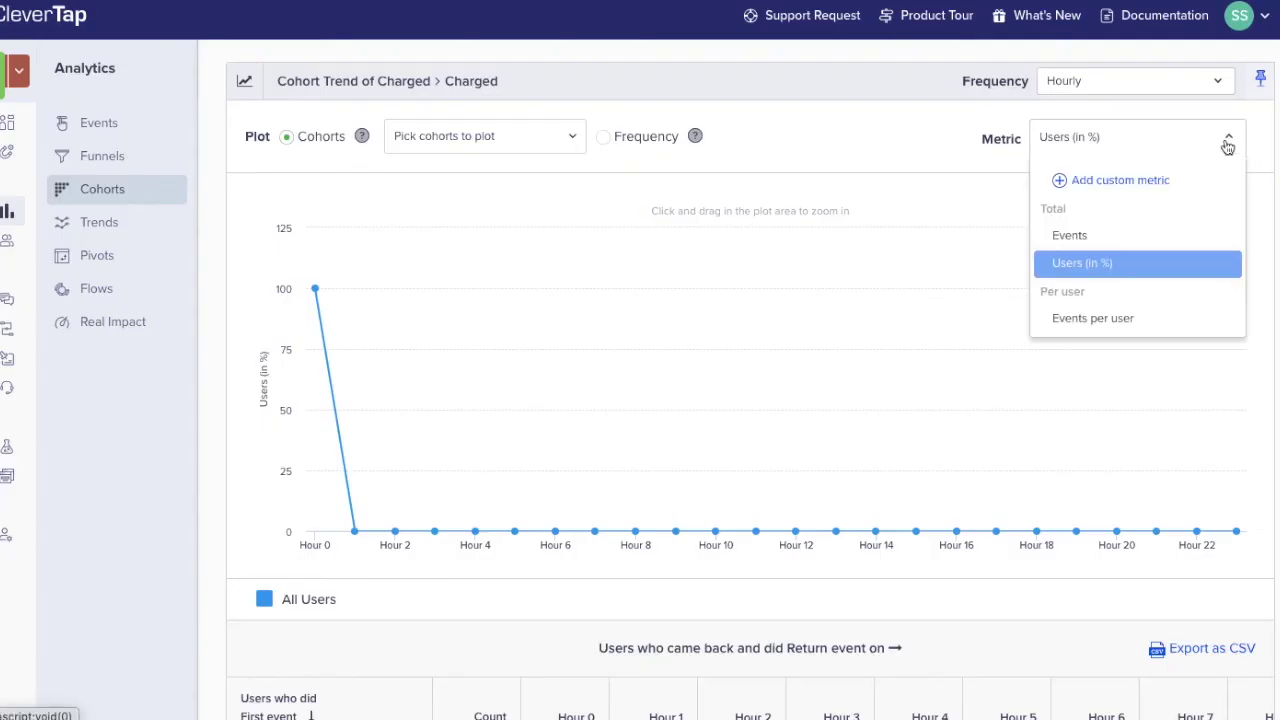